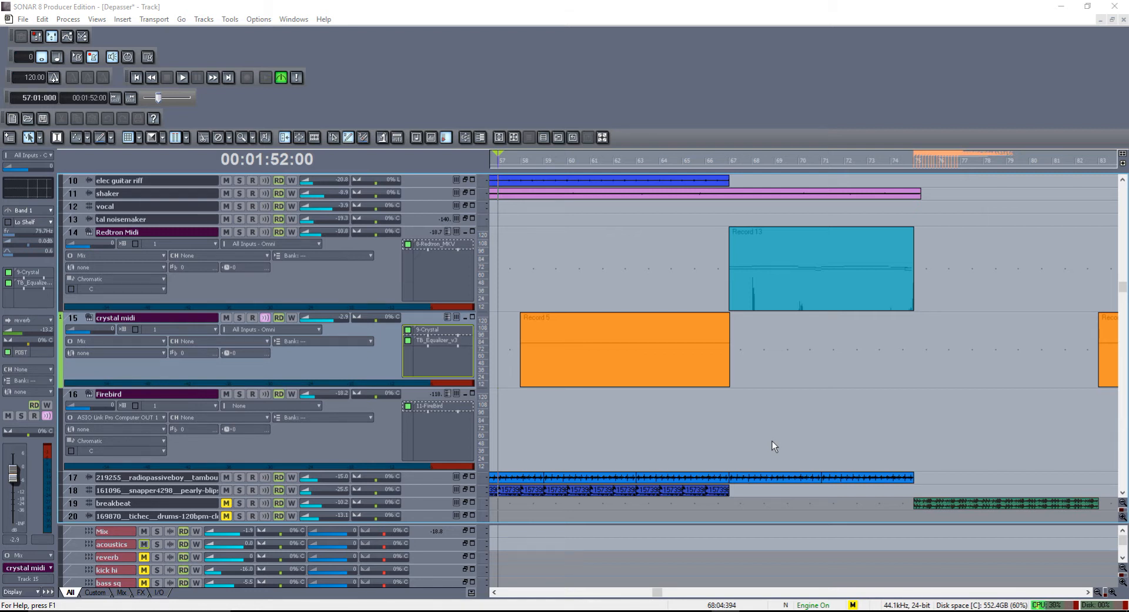
Open the Crystal synth on the crystal midi track, mute the track and audition the song from measure 58
{"action": "double_click", "coordinate": [453, 327]}
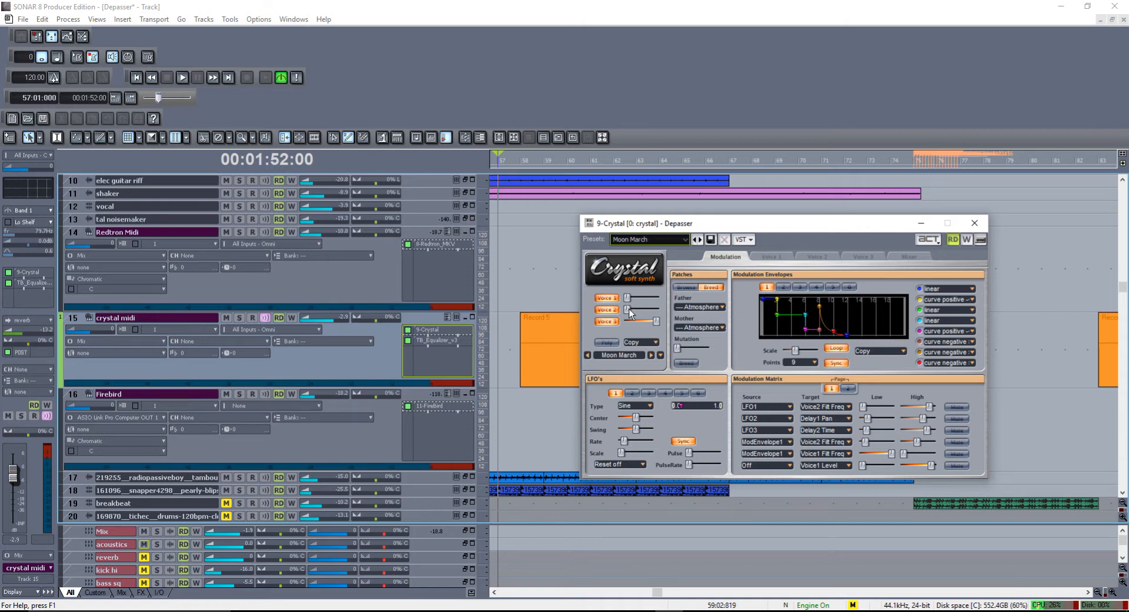
{"action": "left_click", "coordinate": [226, 319]}
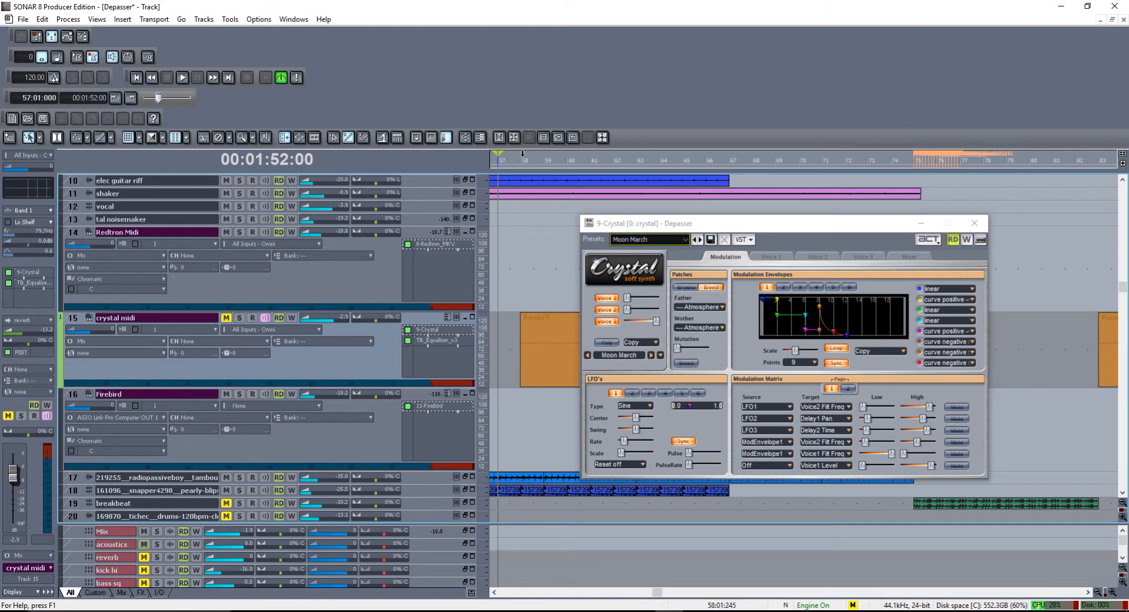
{"action": "left_click", "coordinate": [525, 161]}
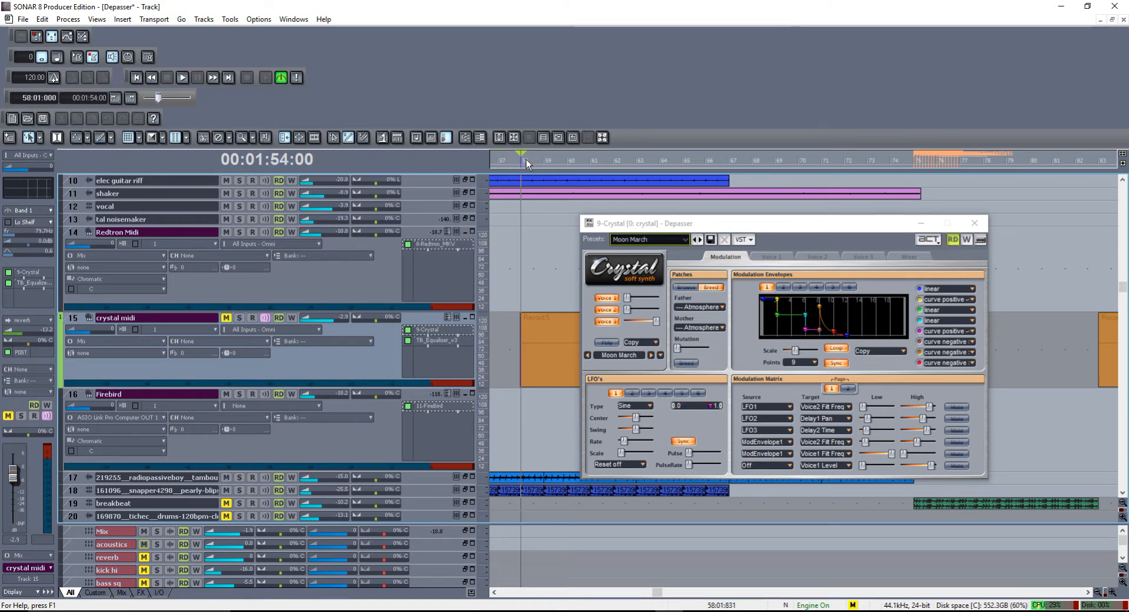
{"action": "key", "text": "space"}
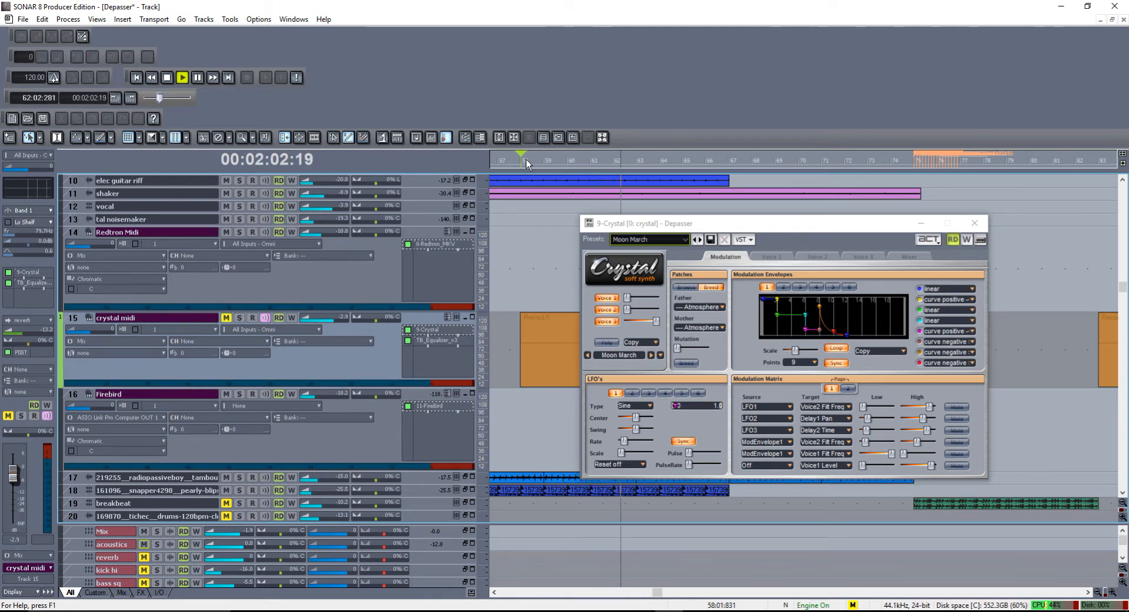
{"action": "key", "text": "space"}
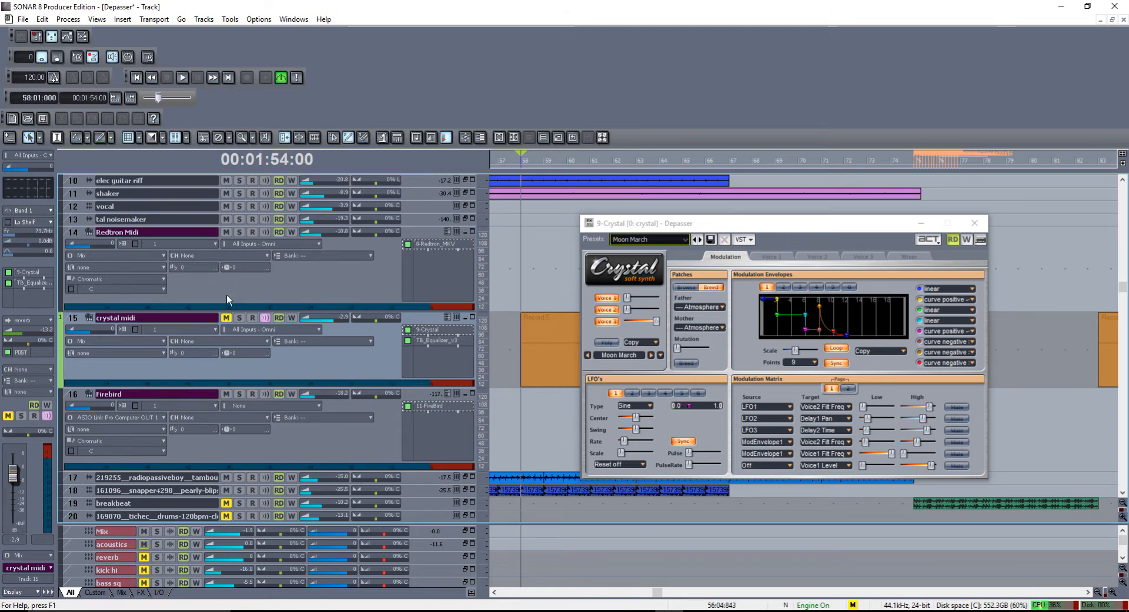
Unmute the crystal midi track, audition it from measure 58 in the mix and soloed, and close the Crystal synth
{"action": "left_click", "coordinate": [226, 318]}
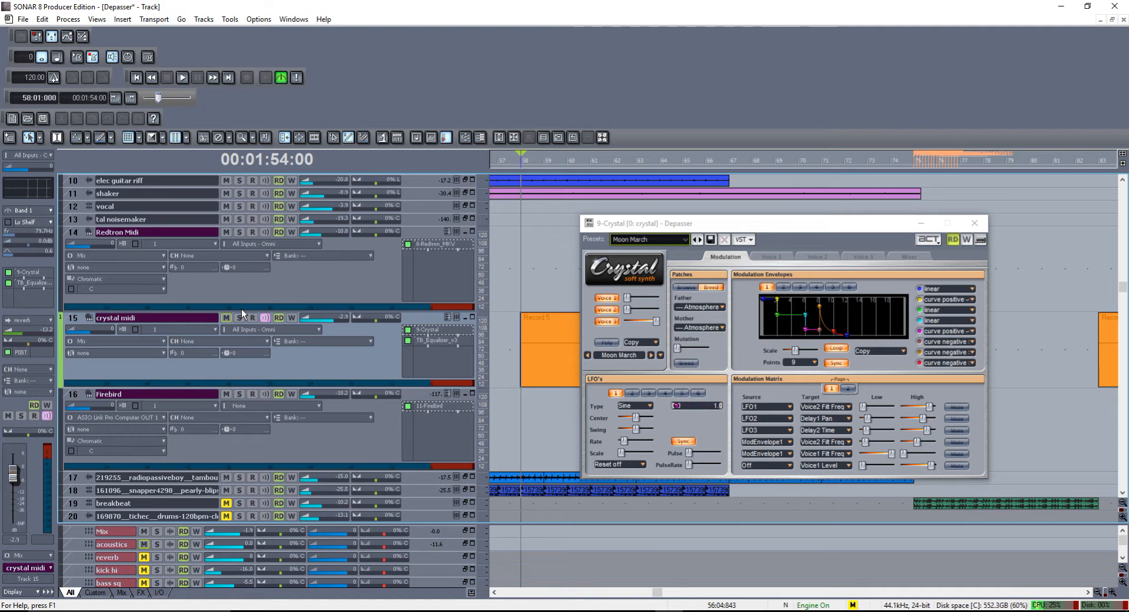
{"action": "key", "text": "space"}
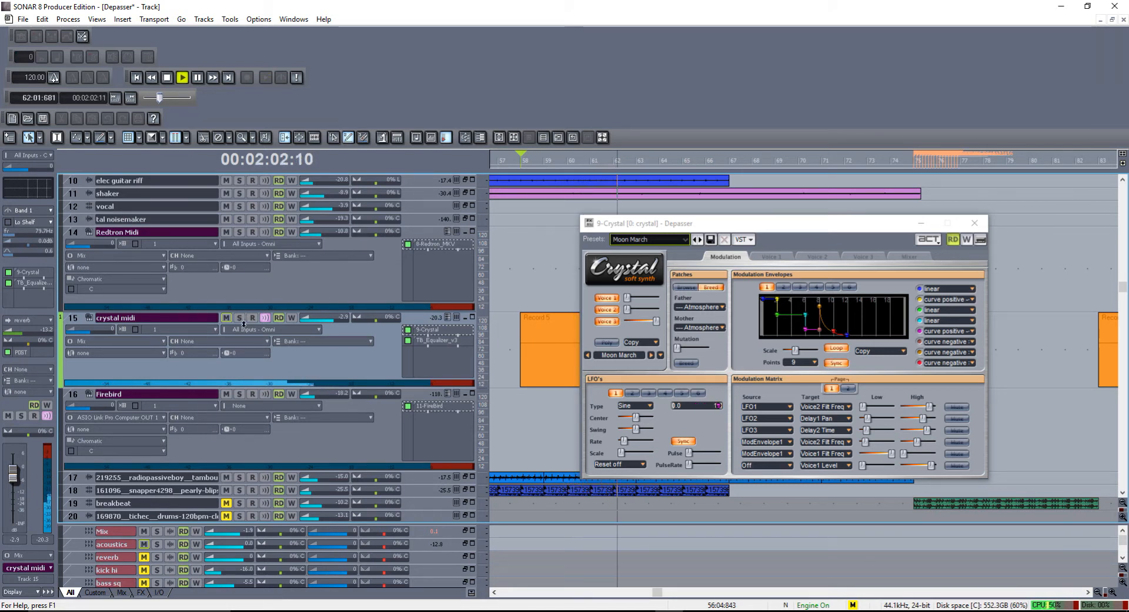
{"action": "left_click", "coordinate": [239, 317]}
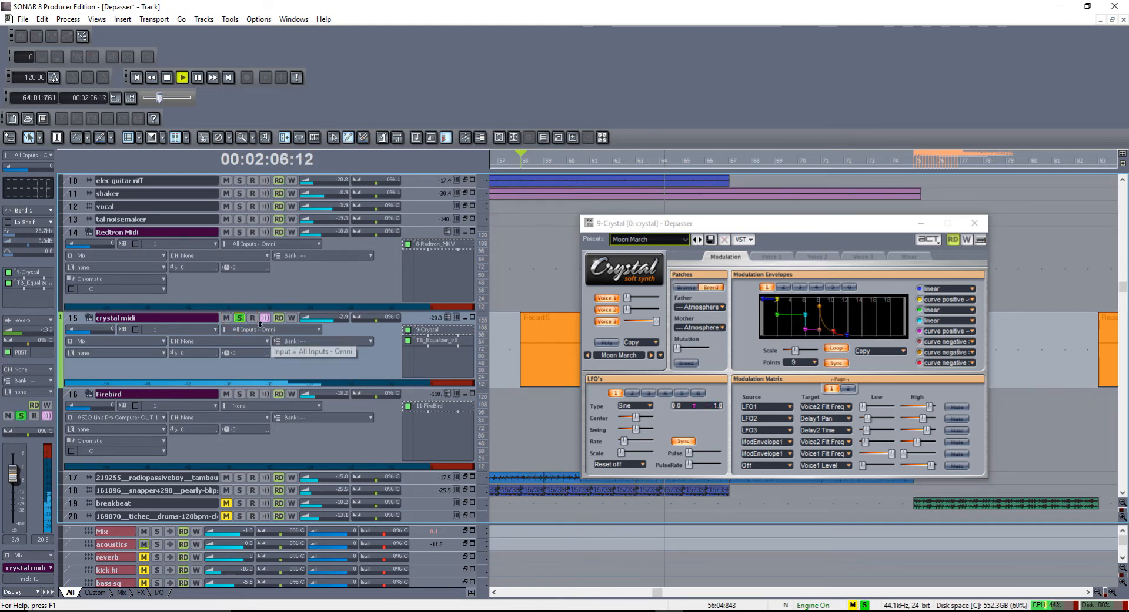
{"action": "left_click", "coordinate": [238, 317]}
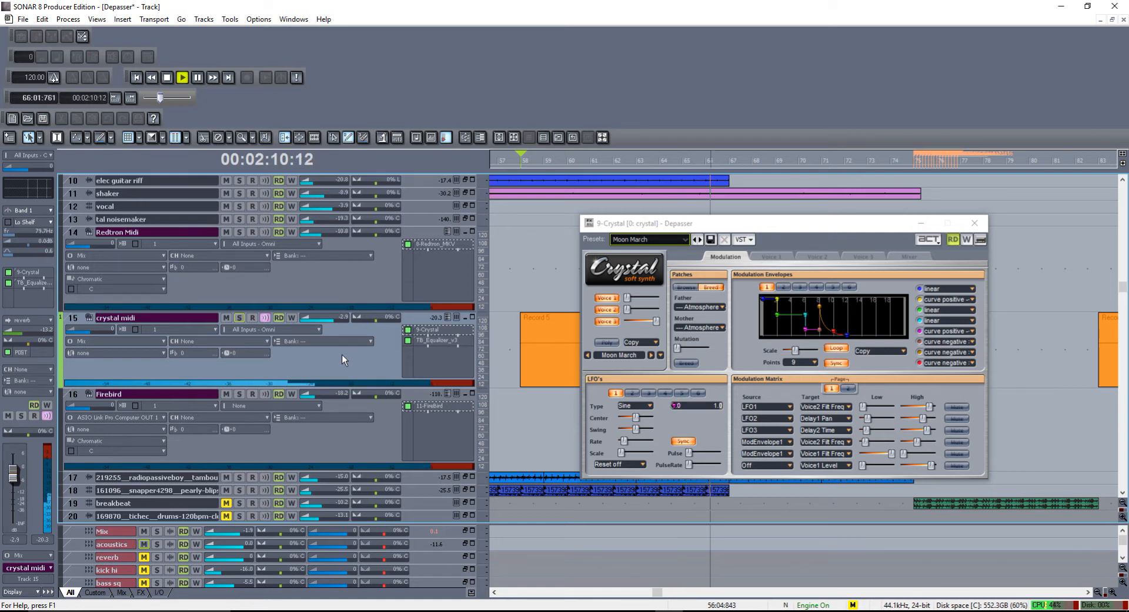
{"action": "key", "text": "space"}
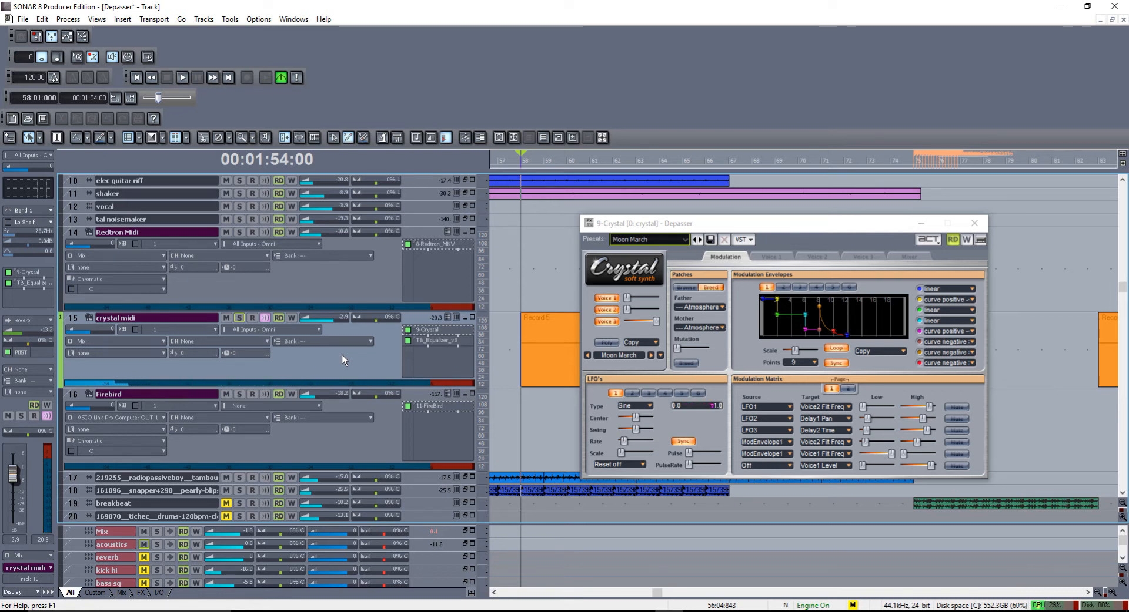
{"action": "left_click", "coordinate": [974, 223]}
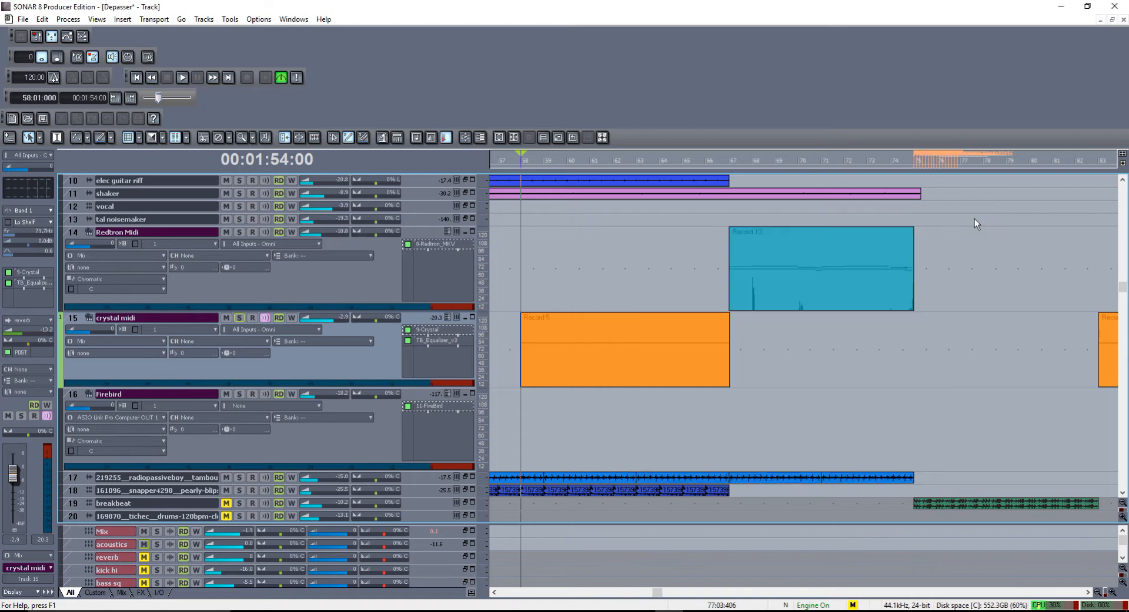
In the Firebird track's FireBird synth, set the arpeggiator type to Pop, choose its rhythm pattern, and close the synth
{"action": "double_click", "coordinate": [441, 408]}
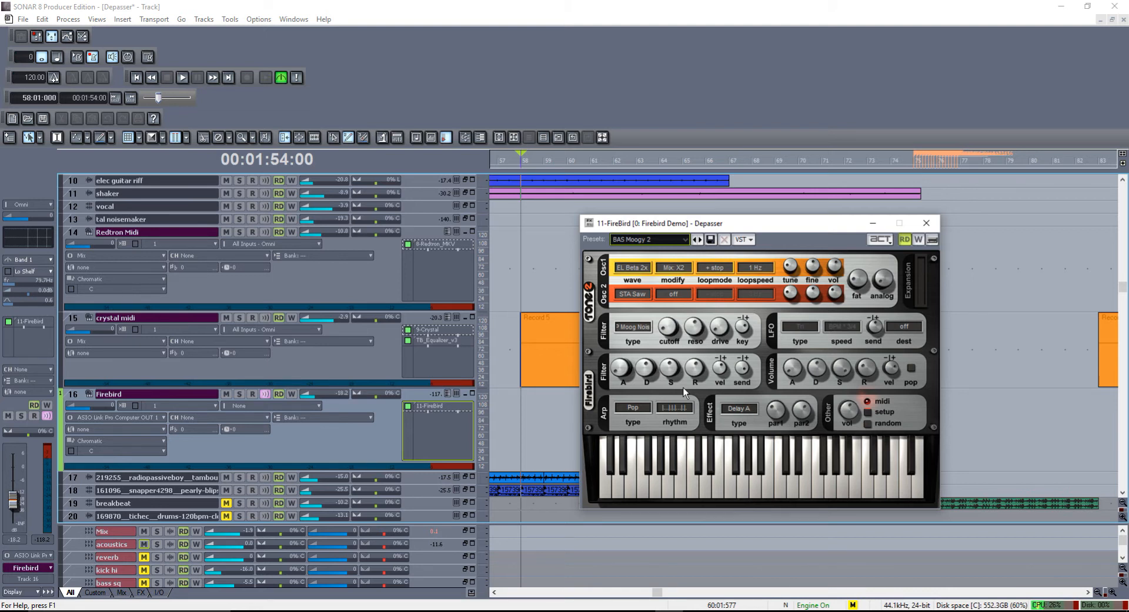
{"action": "left_click", "coordinate": [641, 415]}
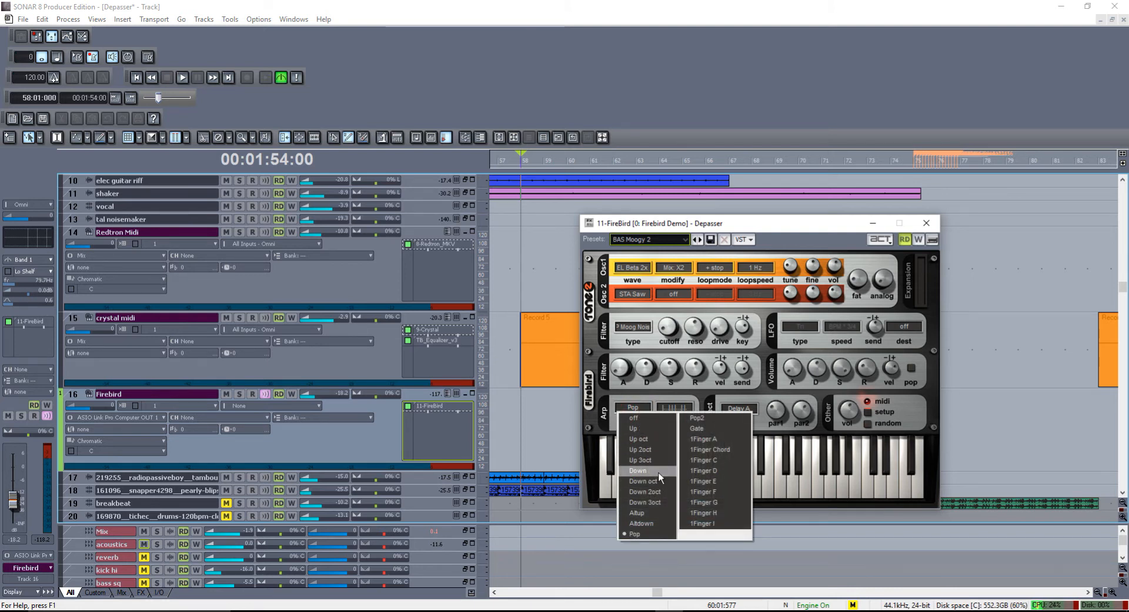
{"action": "left_click", "coordinate": [643, 534]}
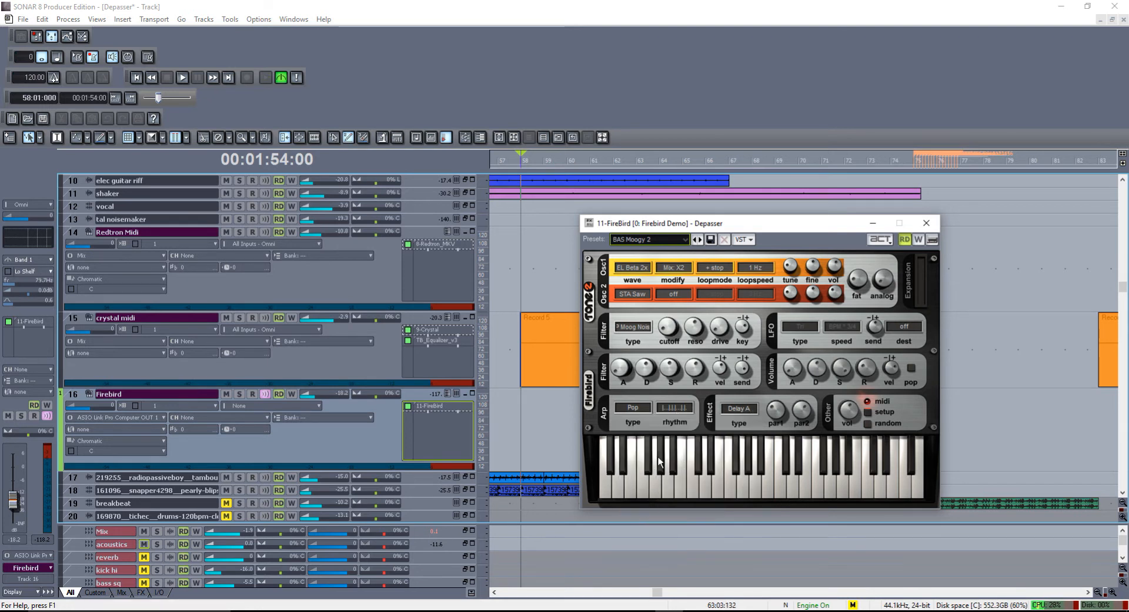
{"action": "left_click", "coordinate": [675, 410]}
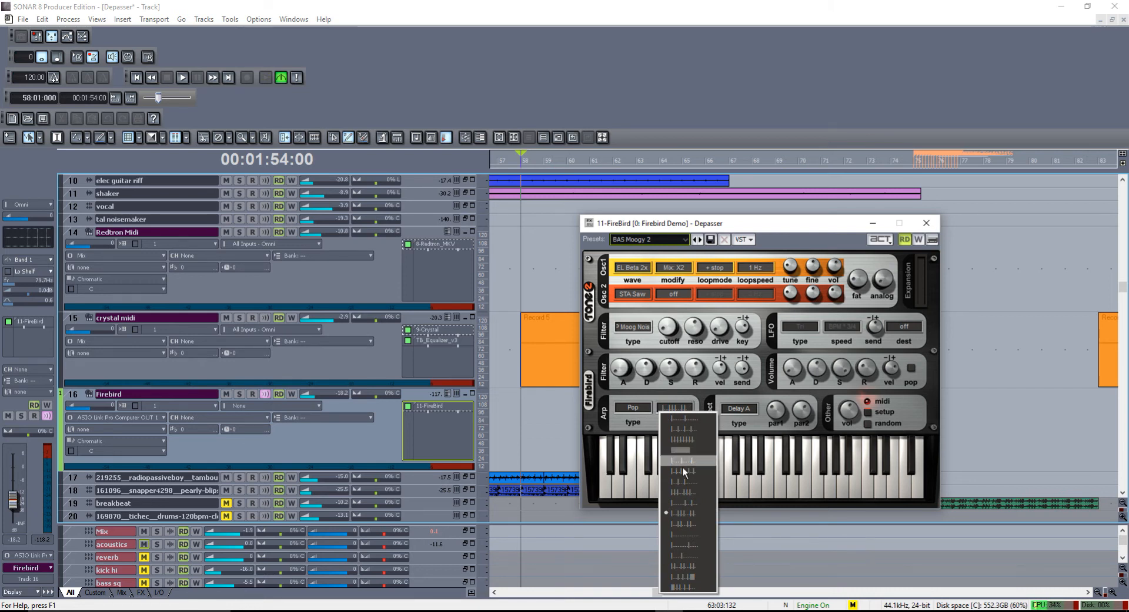
{"action": "left_click", "coordinate": [694, 524]}
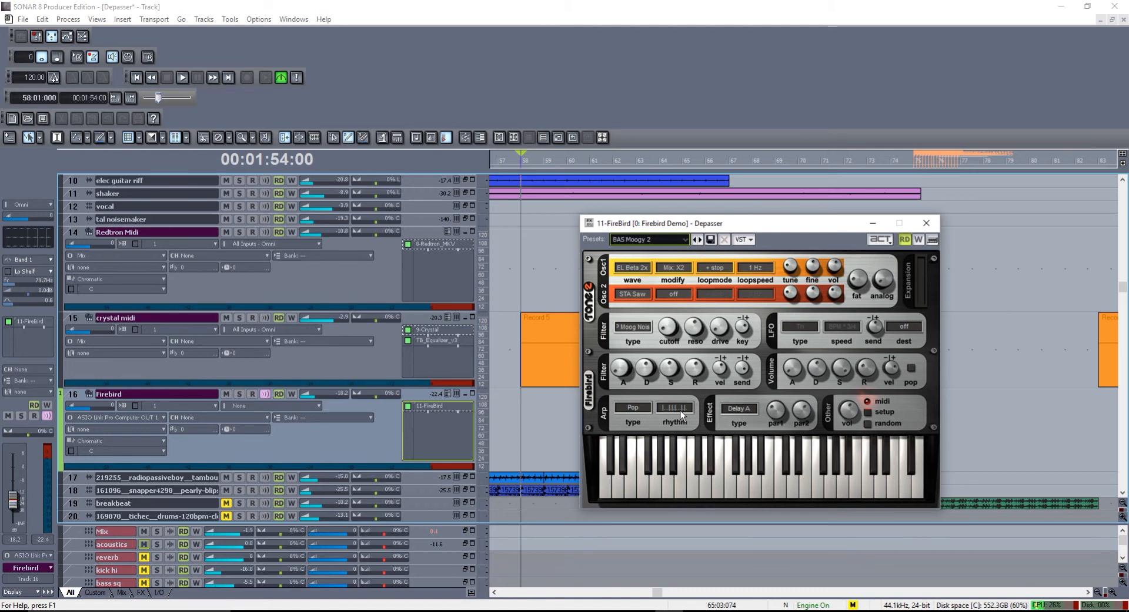
{"action": "left_click", "coordinate": [927, 224]}
Collapse the crystal midi and Firebird tracks and increase the height of the Redtron Midi track
{"action": "left_click", "coordinate": [473, 317]}
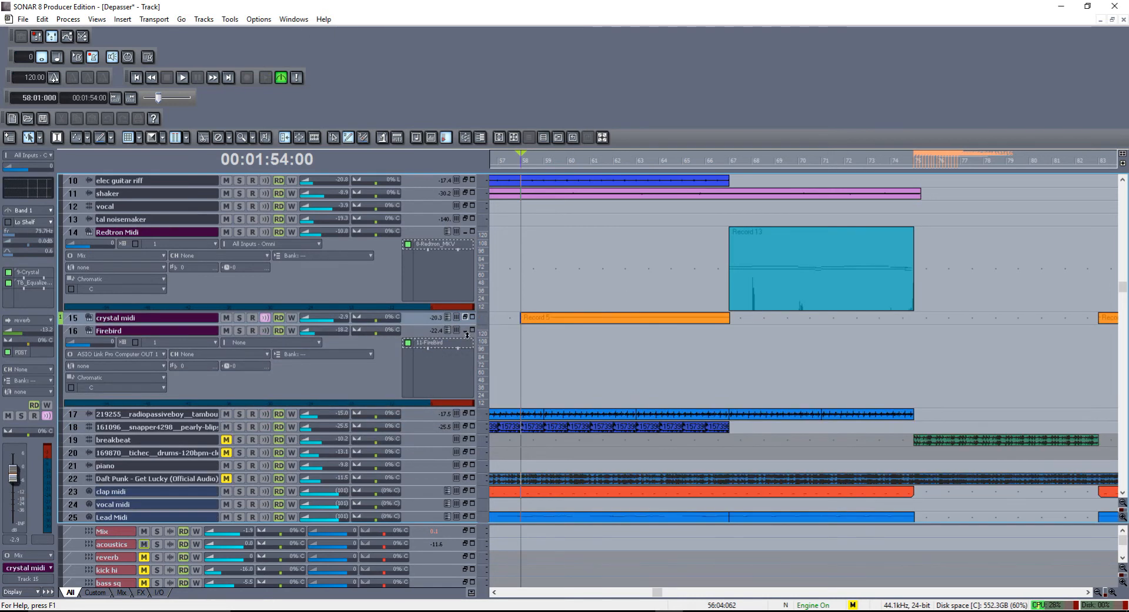
{"action": "left_click", "coordinate": [466, 331]}
{"action": "left_click_drag", "start_coordinate": [462, 310], "coordinate": [463, 383]}
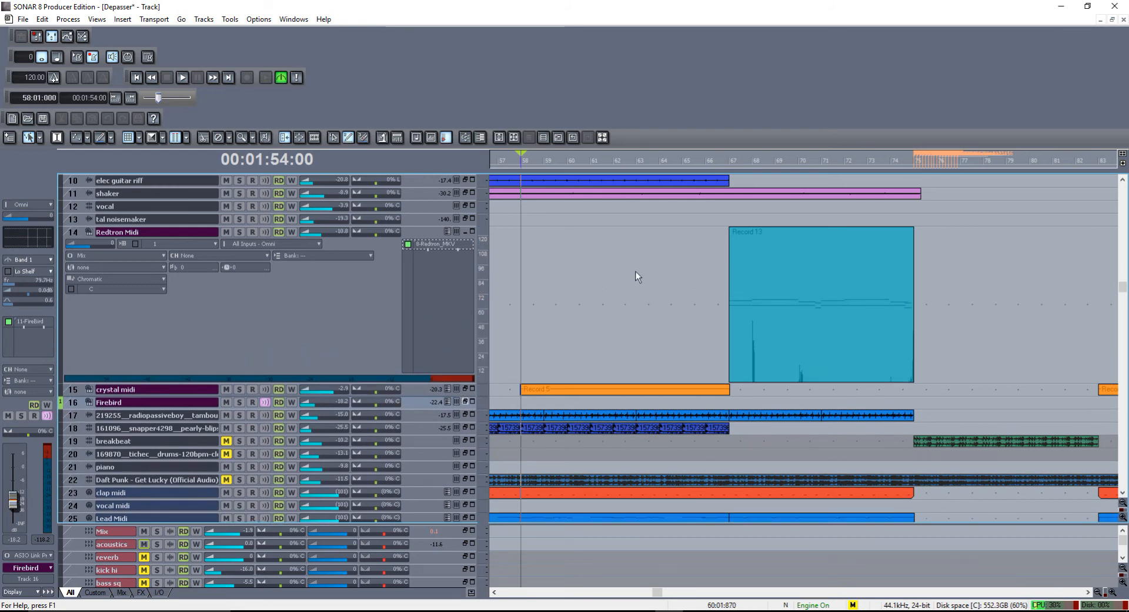
Place the playhead at measure 67 and open the Redtron Midi track's synth, moving its window fully into view
{"action": "left_click", "coordinate": [729, 166]}
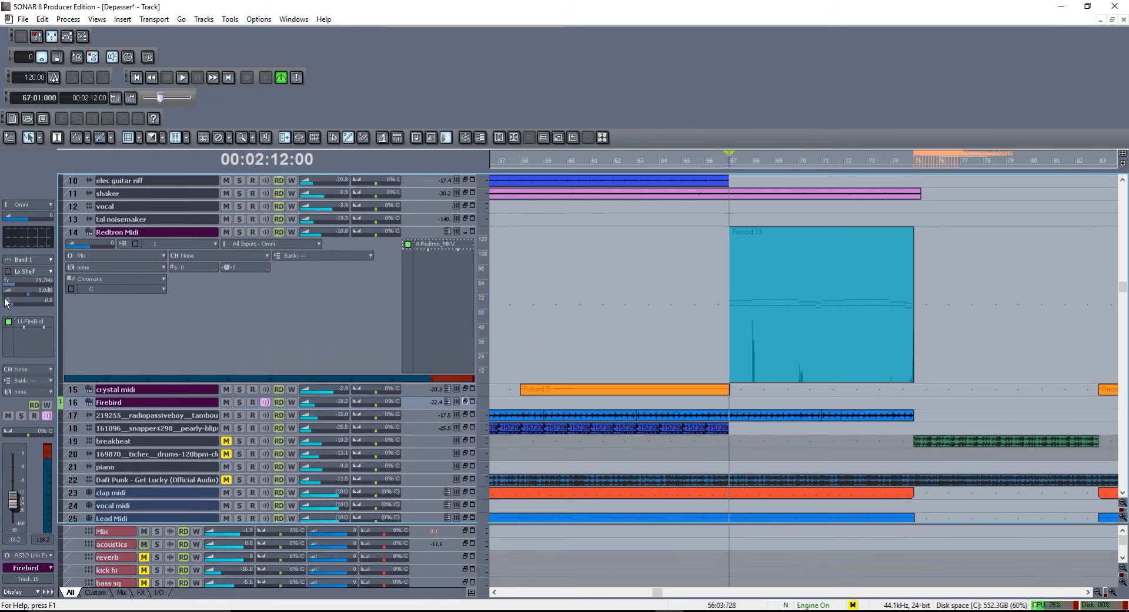
{"action": "double_click", "coordinate": [423, 245]}
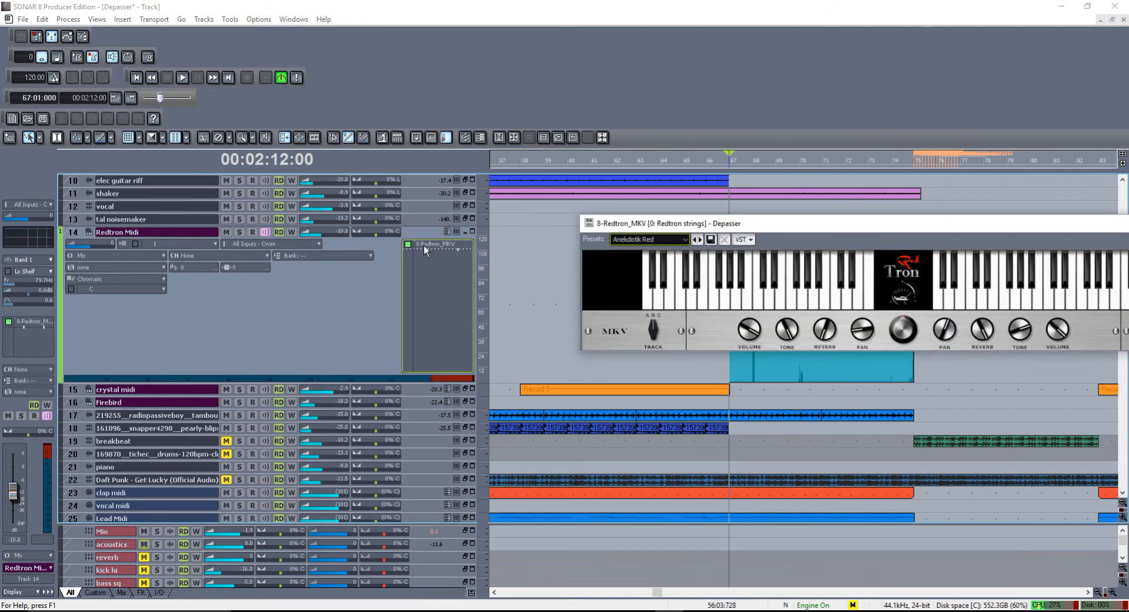
{"action": "left_click", "coordinate": [692, 224]}
{"action": "left_click_drag", "start_coordinate": [692, 224], "coordinate": [400, 304]}
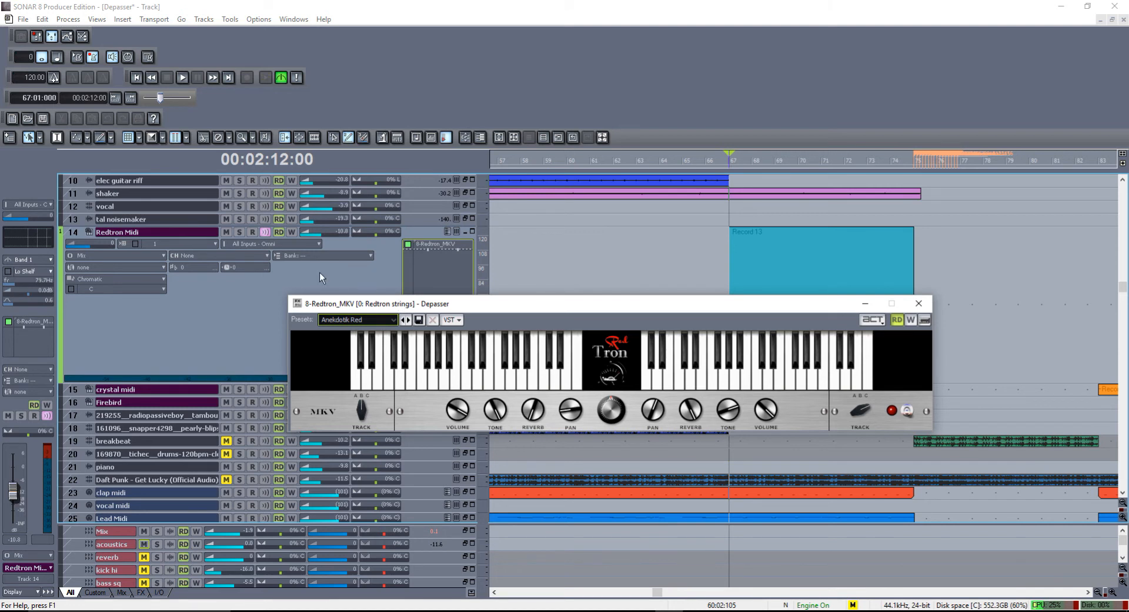
Try the Strawberry preset in the Redtron synth and return to the Anekdotik Red preset
{"action": "left_click", "coordinate": [394, 321]}
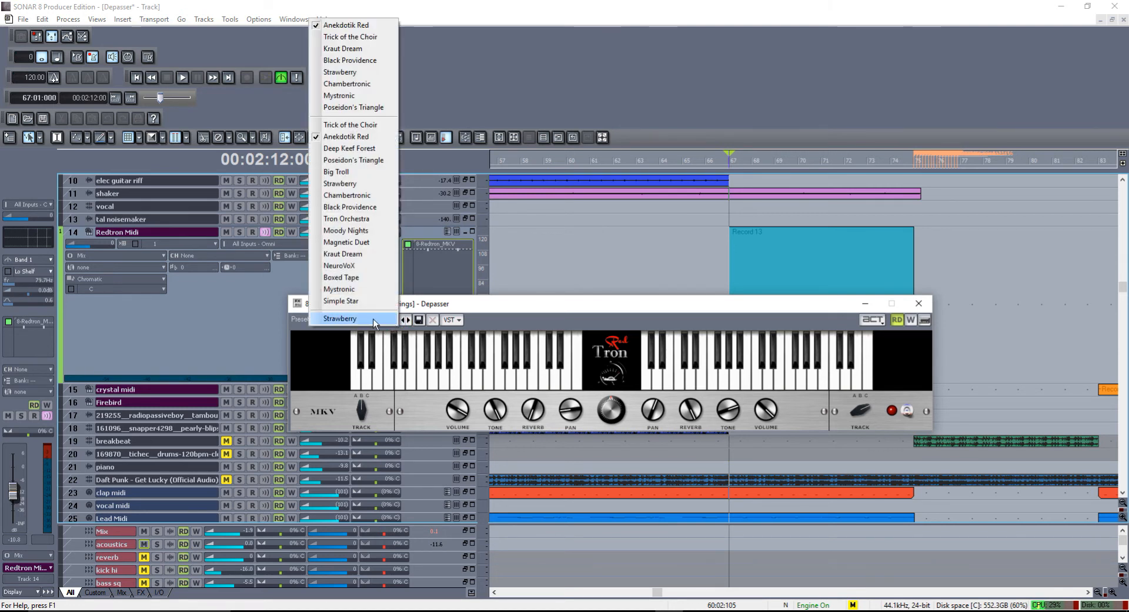
{"action": "left_click", "coordinate": [365, 320]}
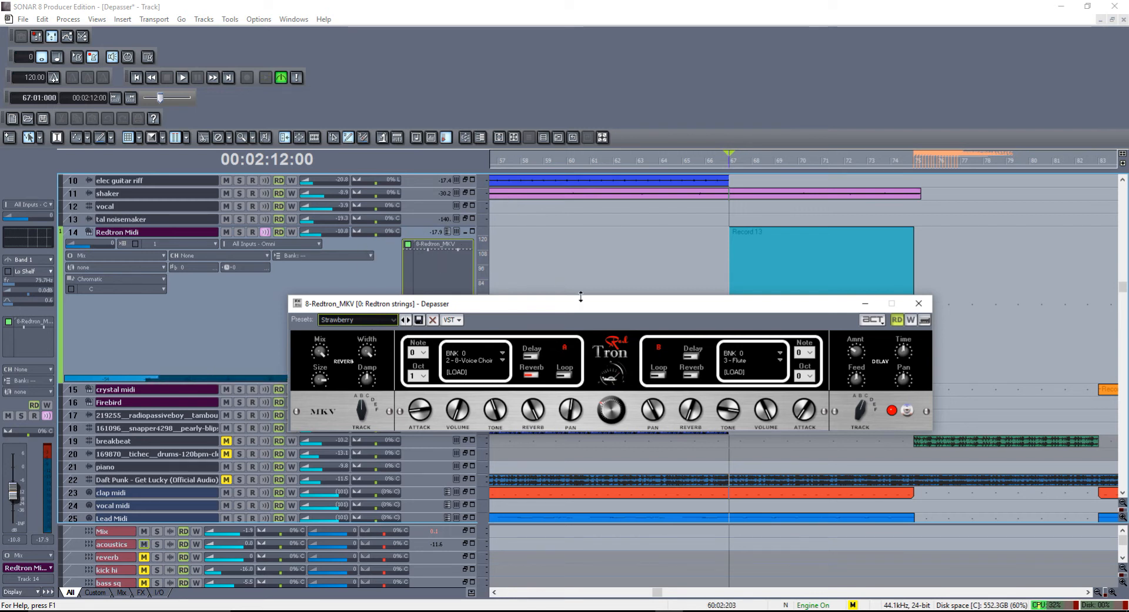
{"action": "left_click", "coordinate": [394, 326]}
{"action": "left_click", "coordinate": [382, 23]}
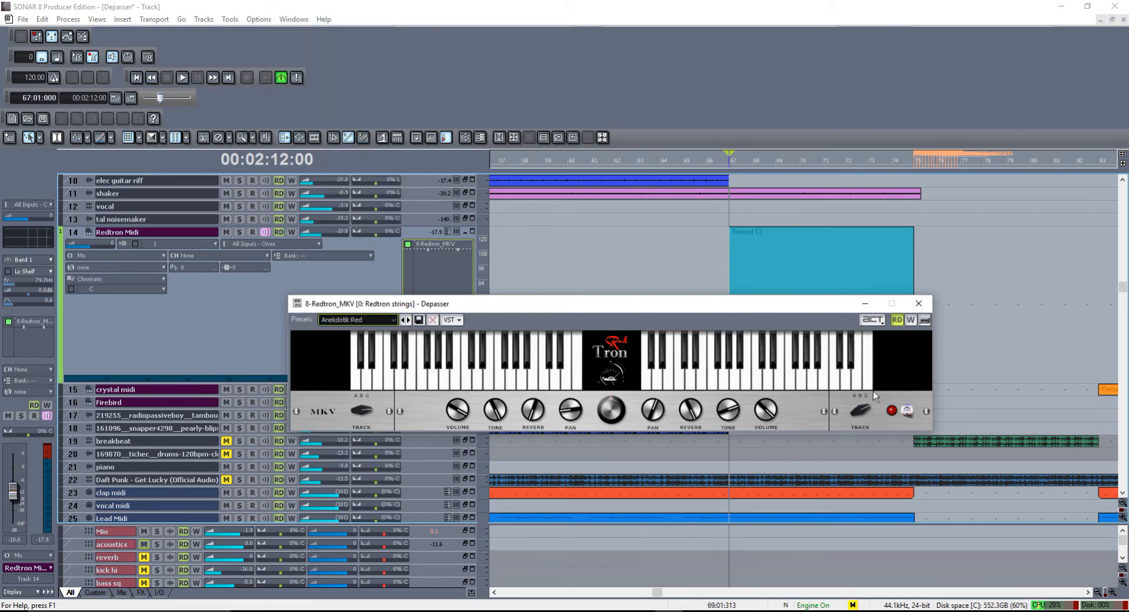
Examine the Redtron's instrument and effect settings, place the playhead at measure 66, and close the synth
{"action": "left_click", "coordinate": [907, 411]}
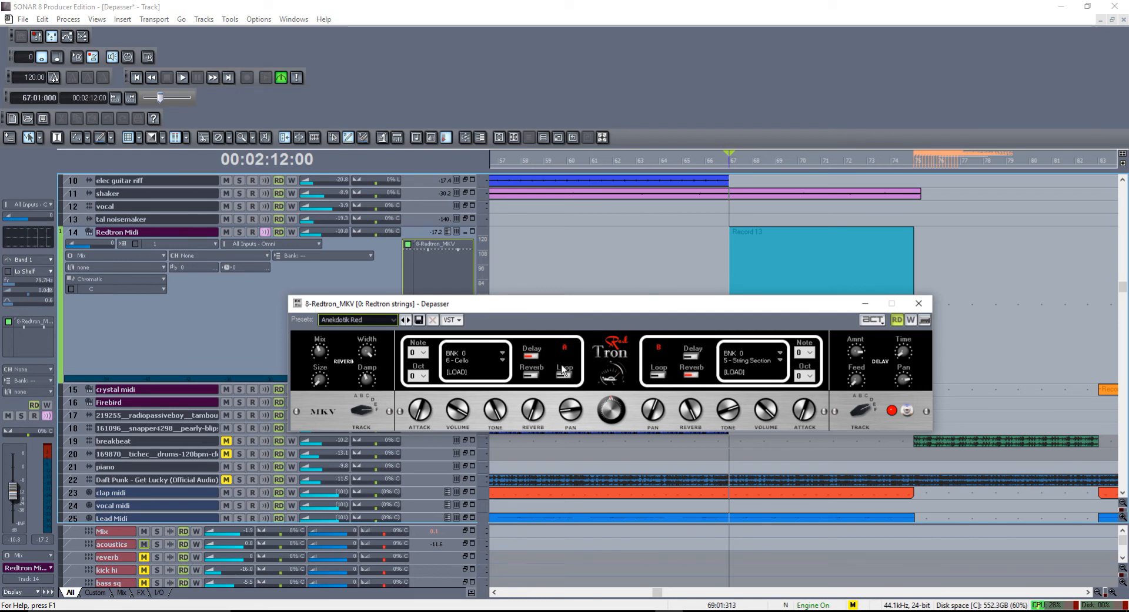
{"action": "left_click", "coordinate": [709, 168]}
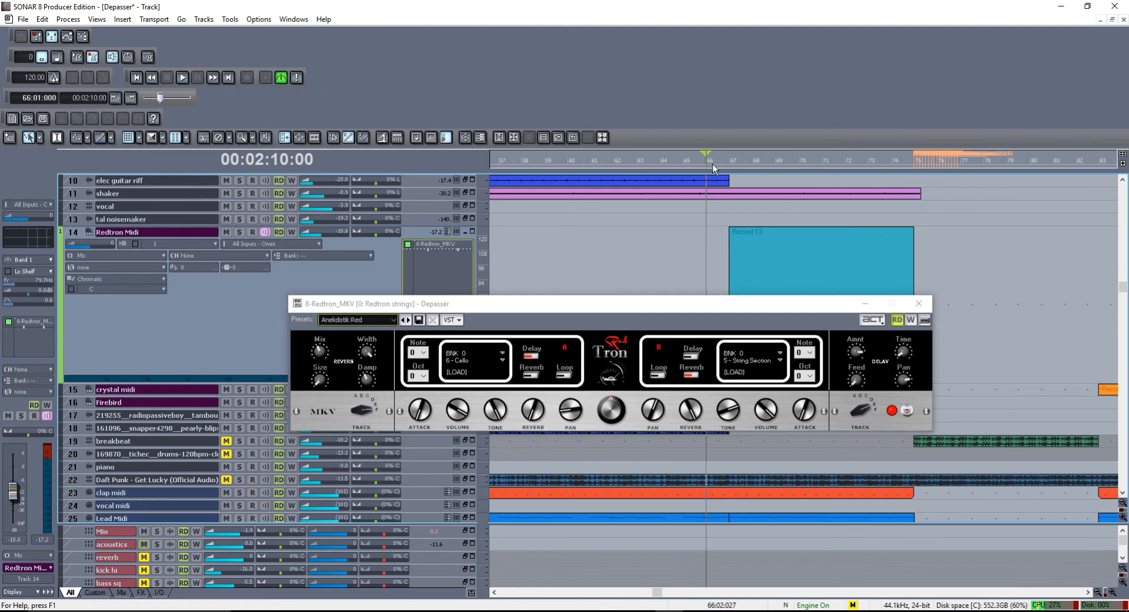
{"action": "left_click", "coordinate": [906, 411]}
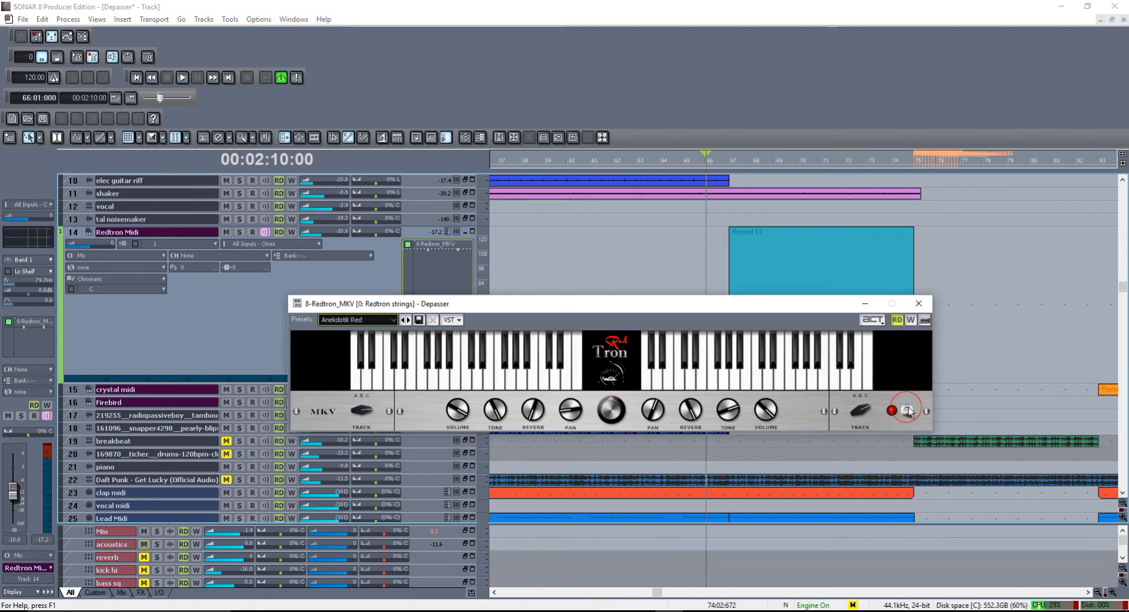
{"action": "left_click", "coordinate": [919, 306]}
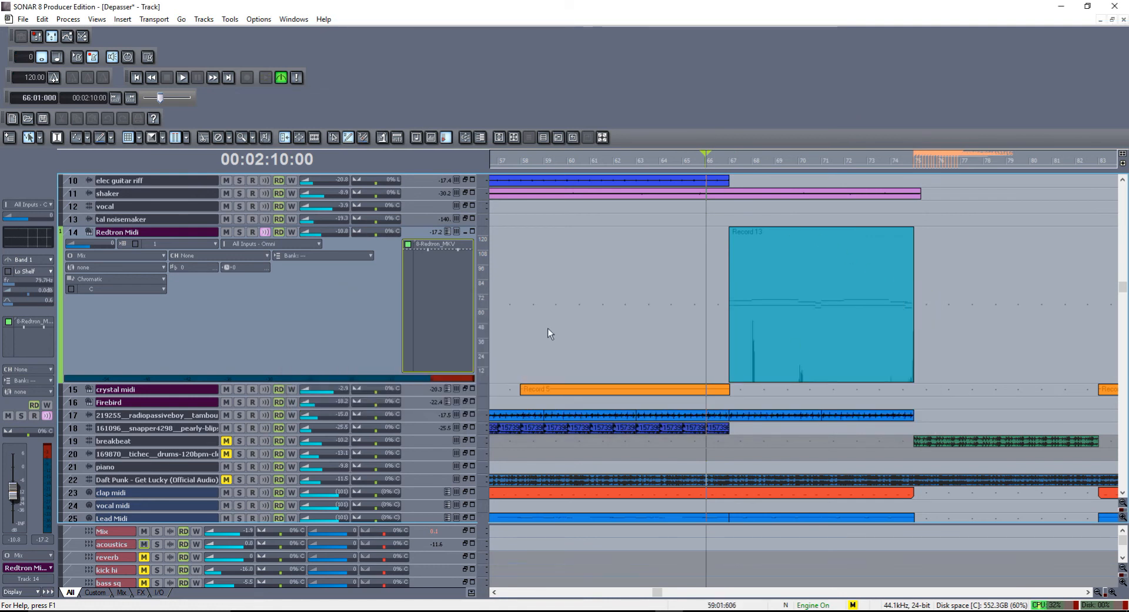
Audition the Redtron Midi part from measure 66, both in the full mix and soloed
{"action": "key", "text": "space"}
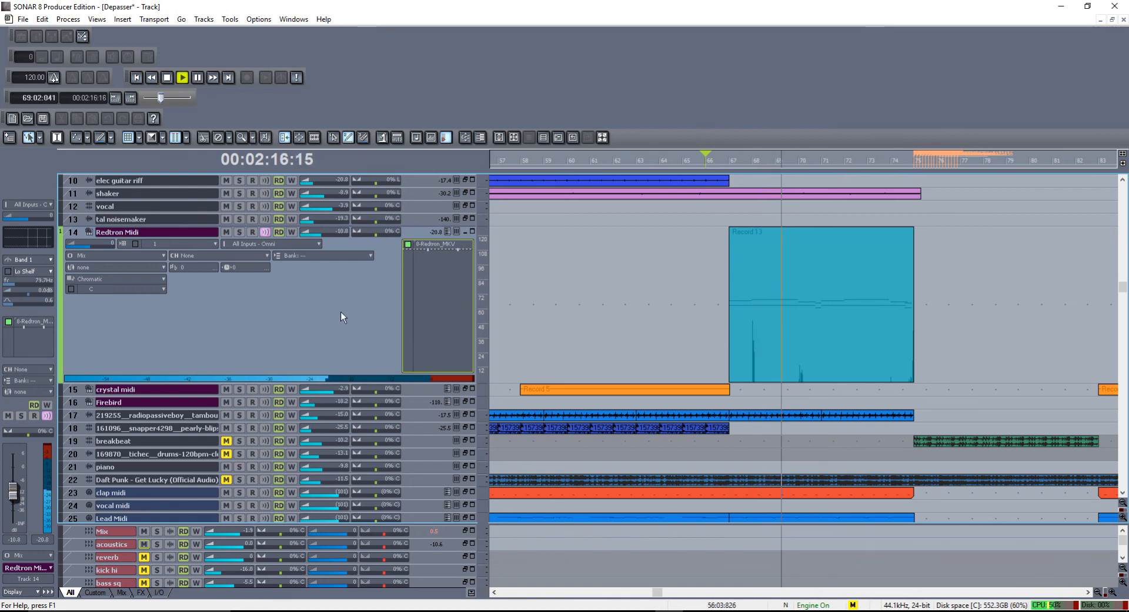
{"action": "left_click", "coordinate": [238, 232]}
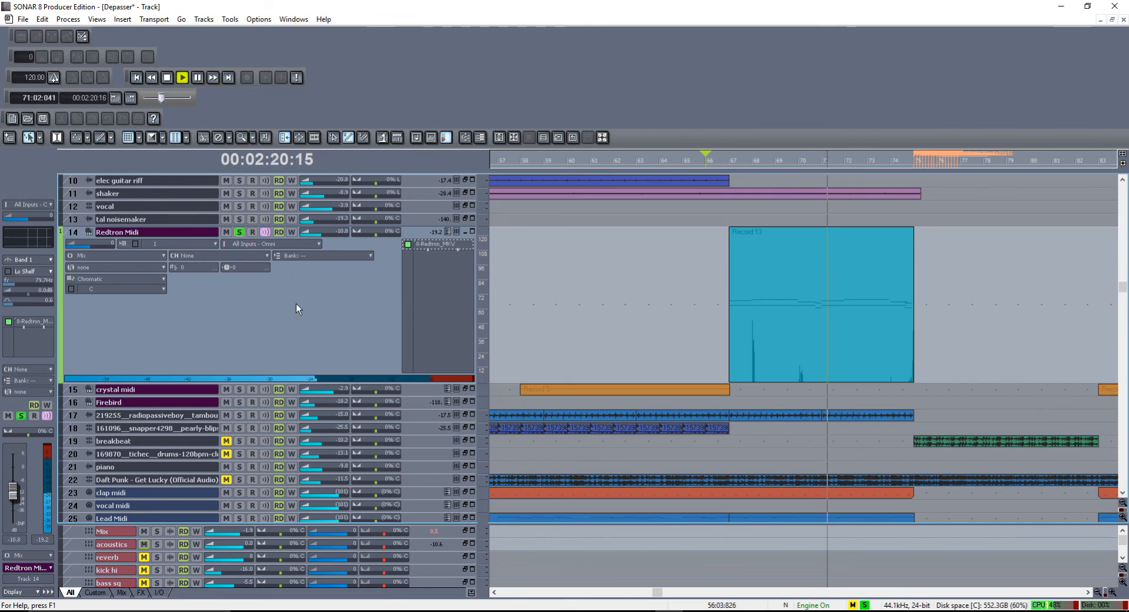
{"action": "left_click", "coordinate": [241, 233]}
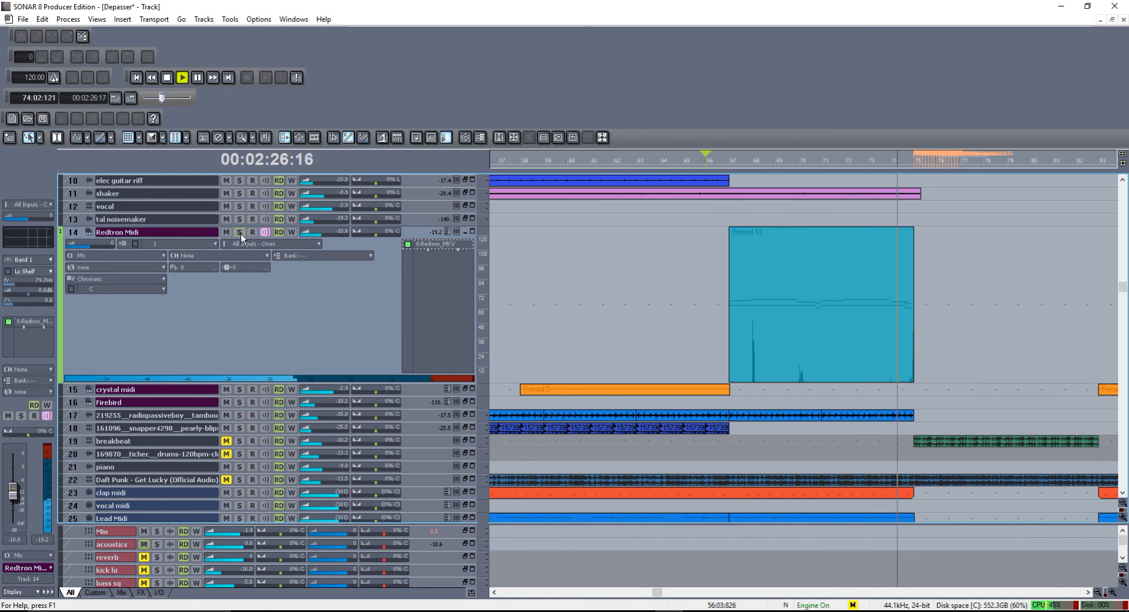
{"action": "key", "text": "space"}
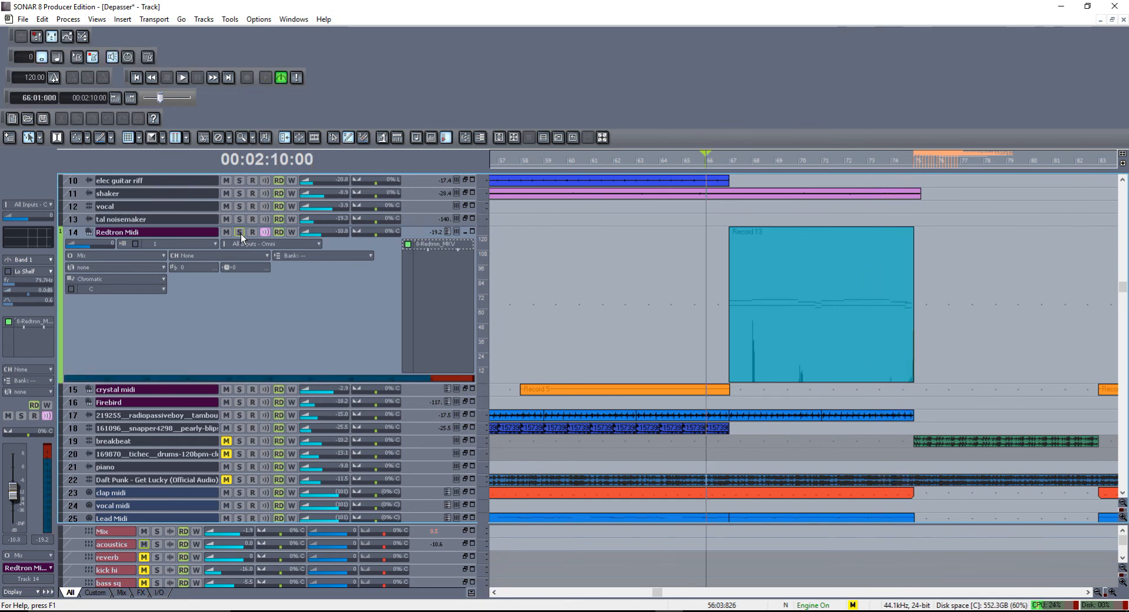